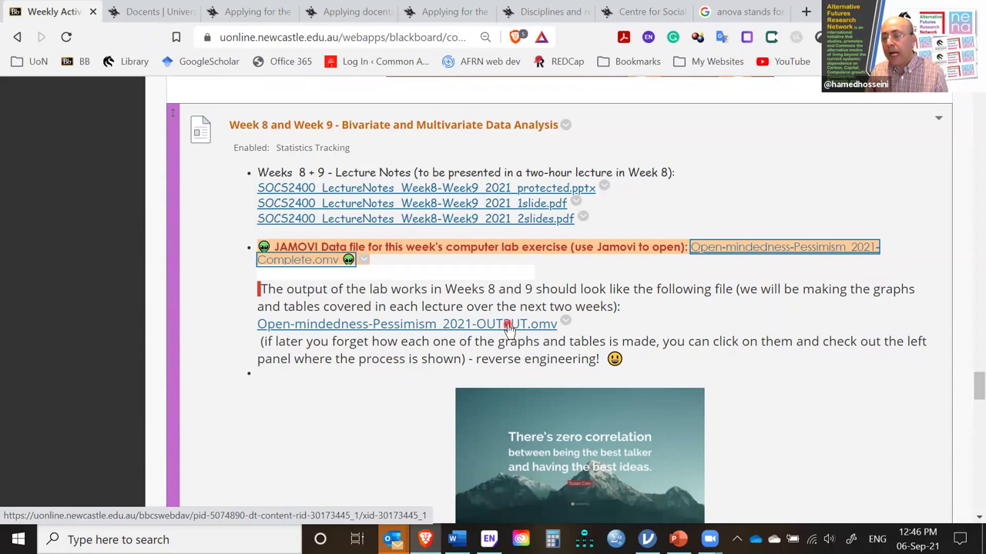
Step: Download Open-mindedness-Pessimism_2021-OUTPUT.omv from the Week 8 and Week 9 section to the Desktop and open it in jamovi
{"action": "left_click", "coordinate": [751, 249]}
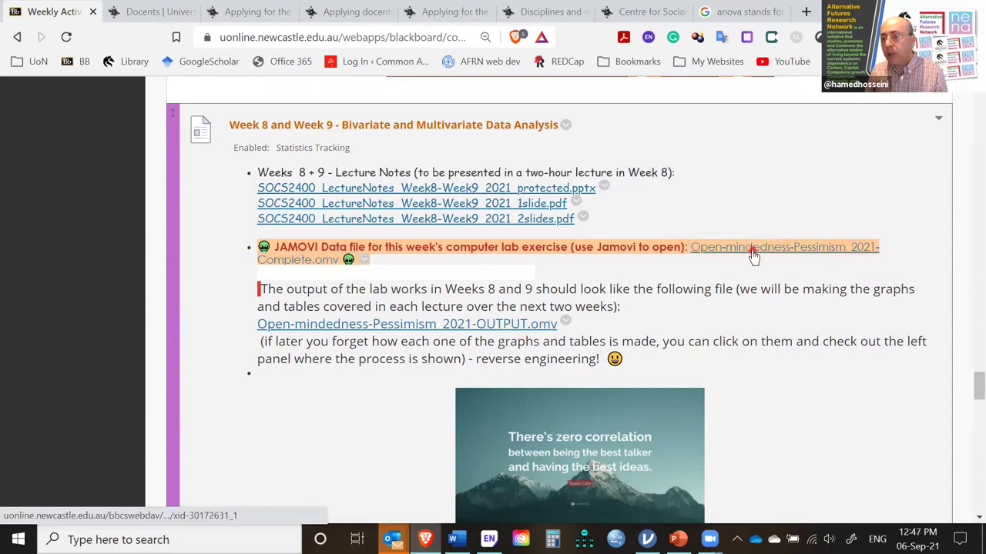
{"action": "left_click", "coordinate": [525, 331]}
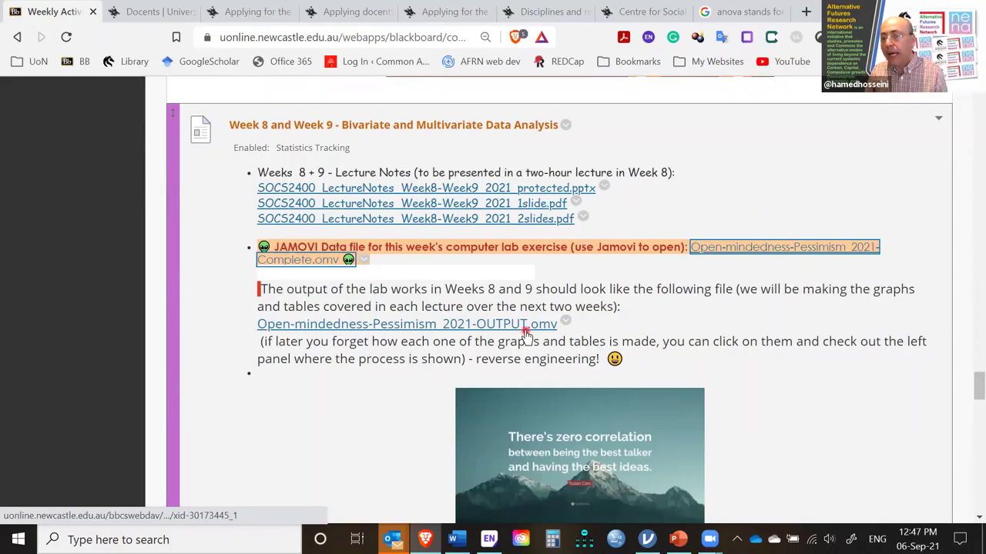
{"action": "left_click", "coordinate": [507, 327]}
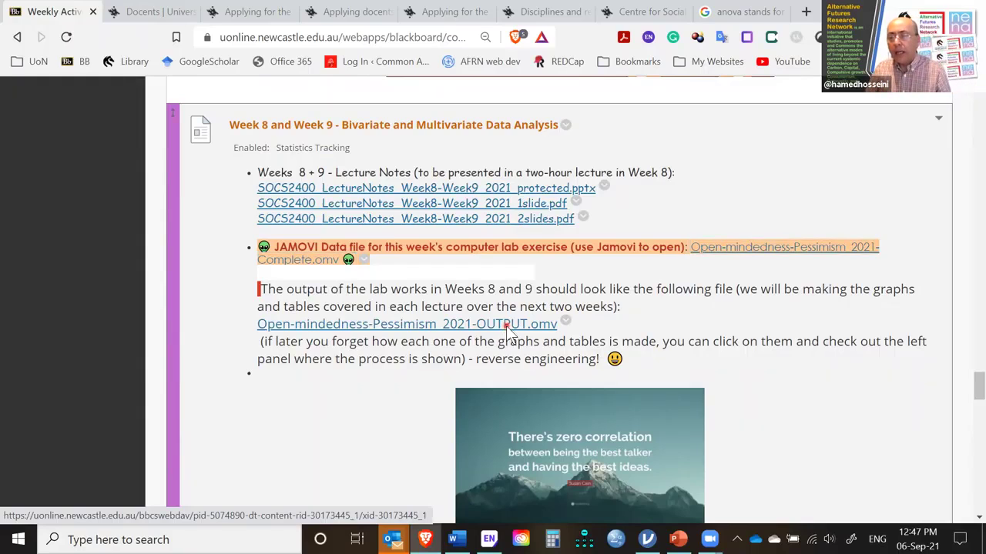
{"action": "left_click", "coordinate": [506, 326]}
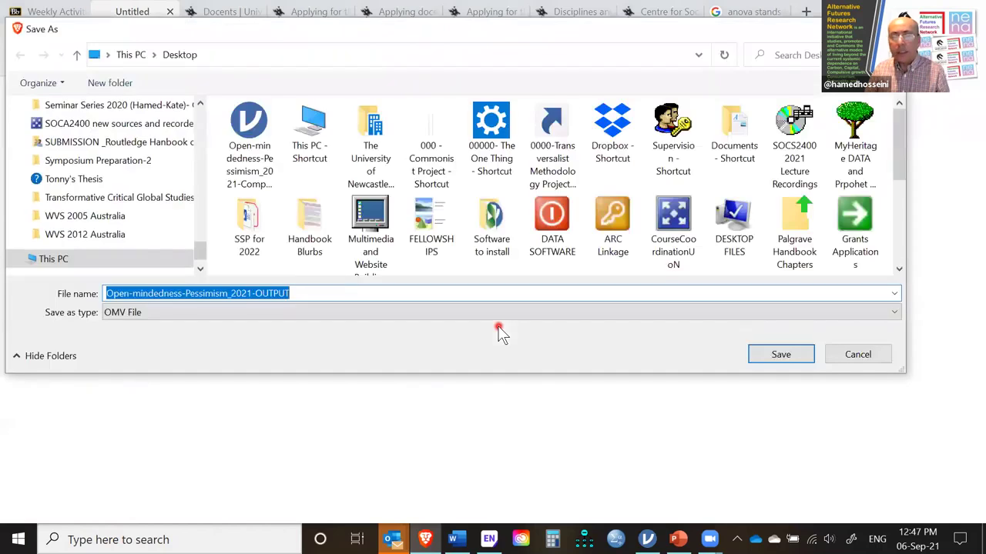
{"action": "left_click", "coordinate": [781, 356]}
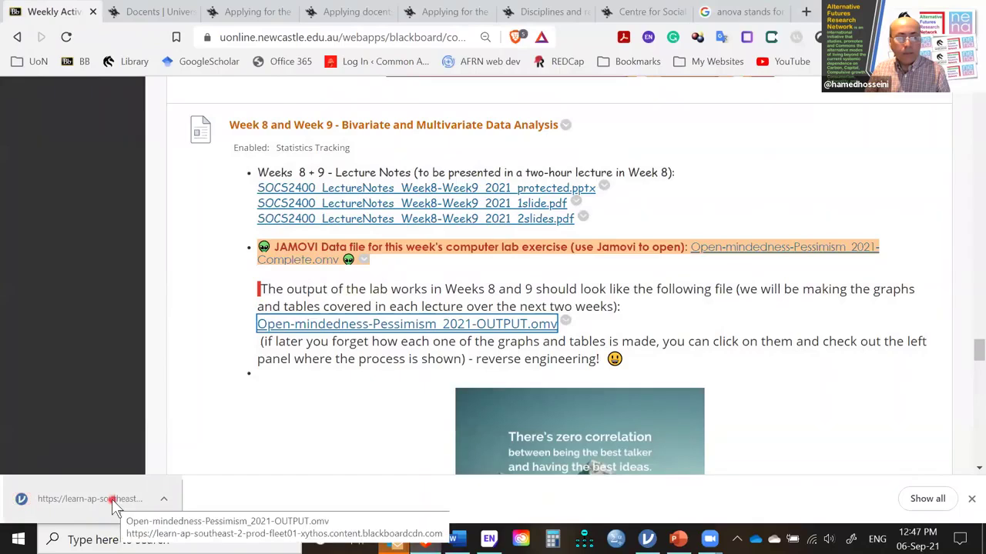
{"action": "left_click", "coordinate": [114, 500]}
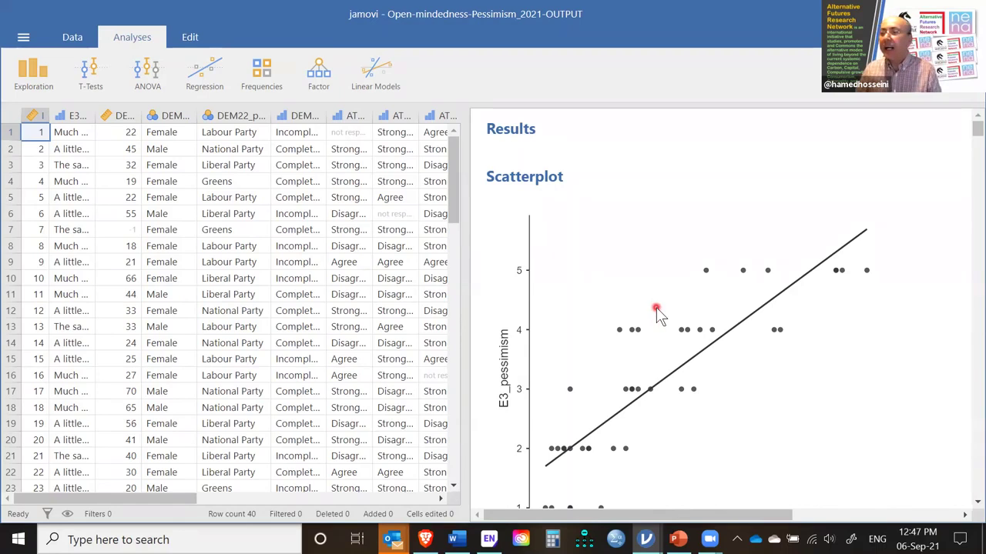
Step: Review the setup of the scatterplot of E3_pessimism against DEM1_age and the available exploration analyses, then return to the data
{"action": "left_click", "coordinate": [705, 301]}
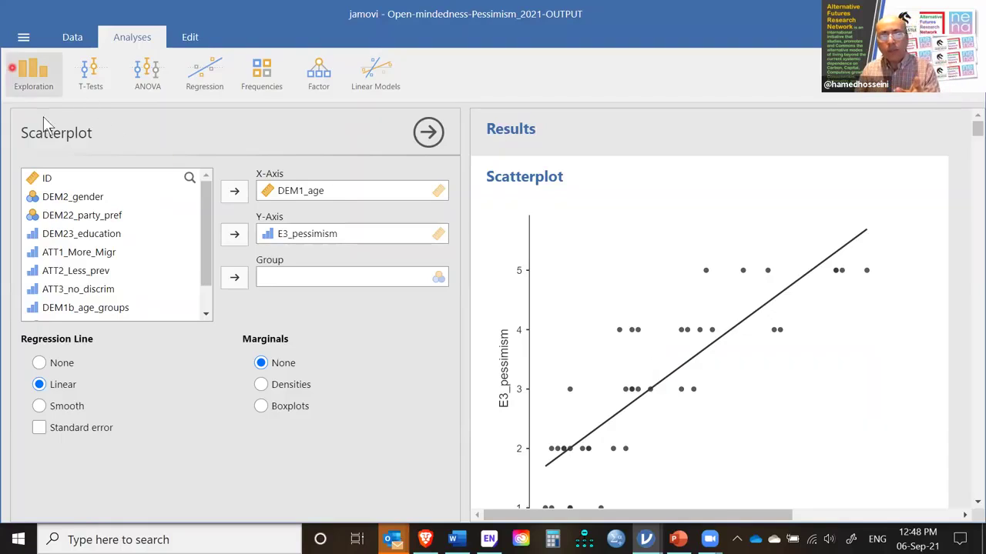
{"action": "left_click", "coordinate": [34, 72]}
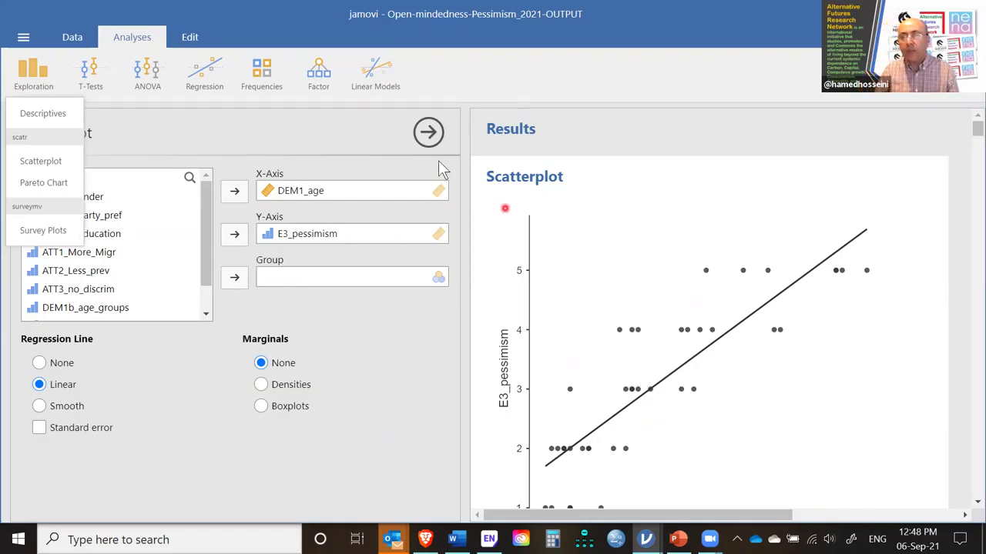
{"action": "left_click", "coordinate": [431, 137]}
{"action": "left_click", "coordinate": [435, 139]}
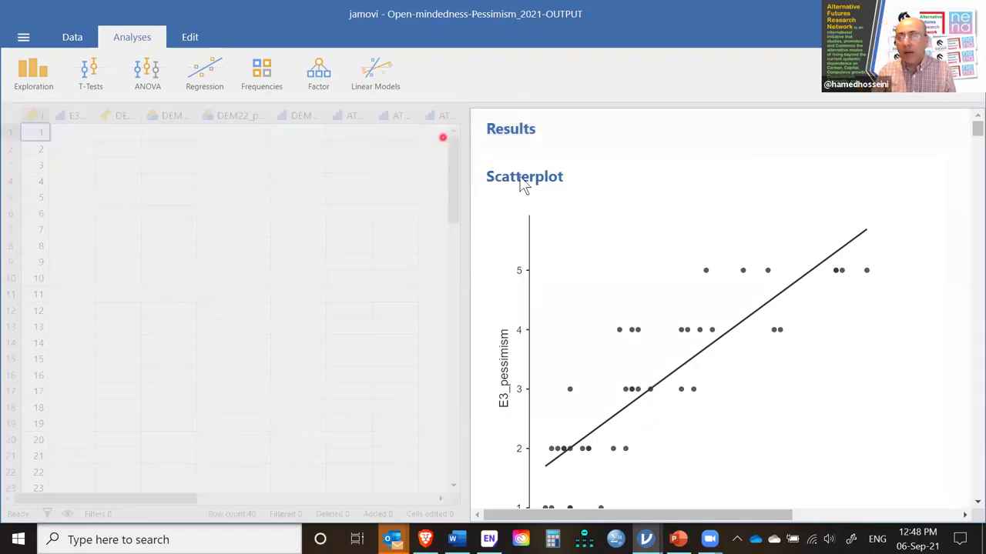
Step: Inspect the scatterplot of ATT_total_openness against DEM1_age and its regression line and marginals options, then close its setup
{"action": "scroll", "coordinate": [628, 254], "scroll_direction": "down", "scroll_amount": 5}
{"action": "scroll", "coordinate": [630, 254], "scroll_direction": "down", "scroll_amount": 5}
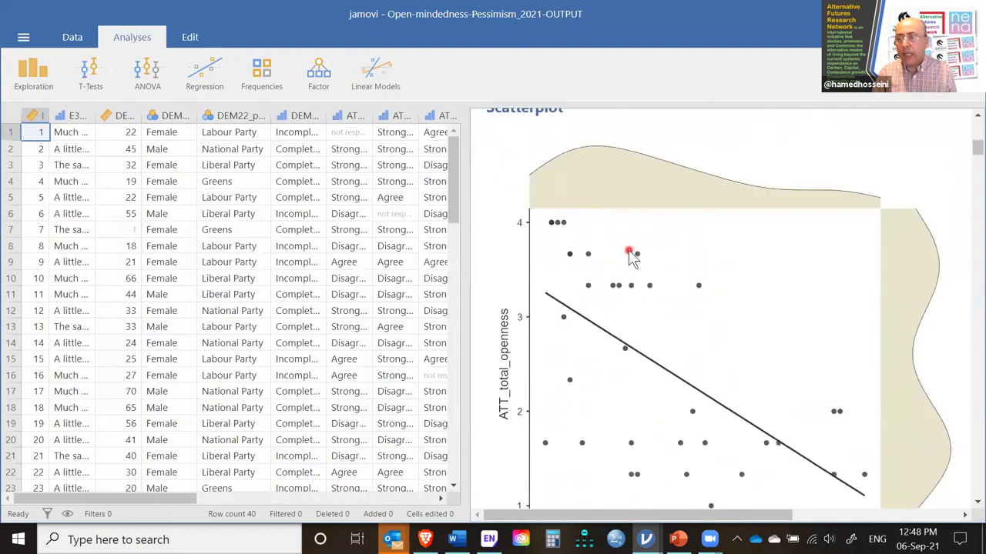
{"action": "scroll", "coordinate": [634, 289], "scroll_direction": "up", "scroll_amount": 1}
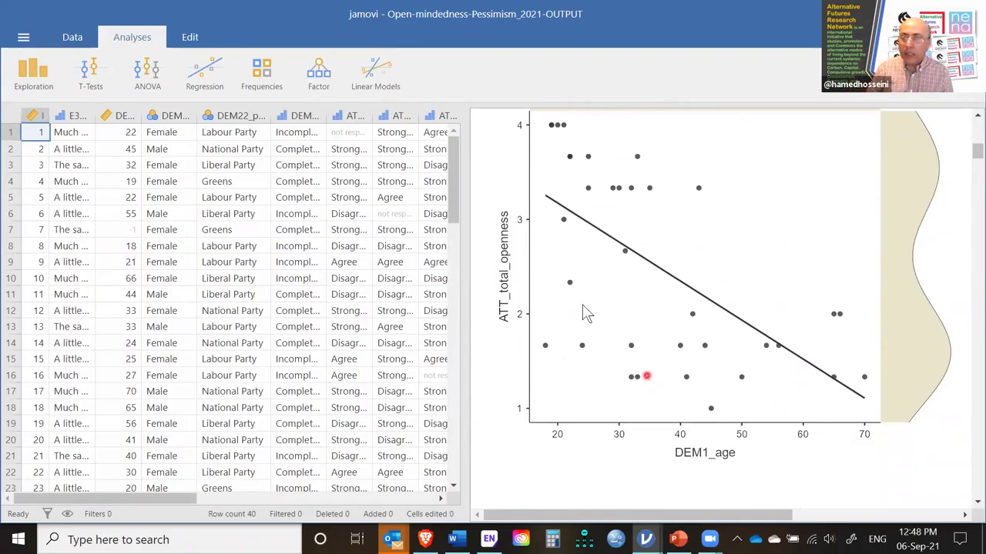
{"action": "scroll", "coordinate": [645, 377], "scroll_direction": "down", "scroll_amount": 1}
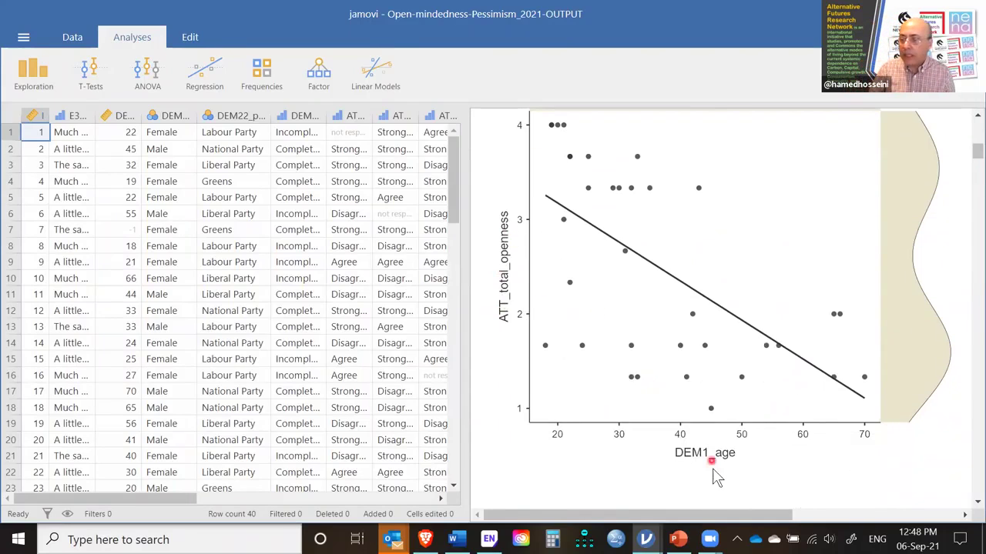
{"action": "left_click", "coordinate": [681, 255]}
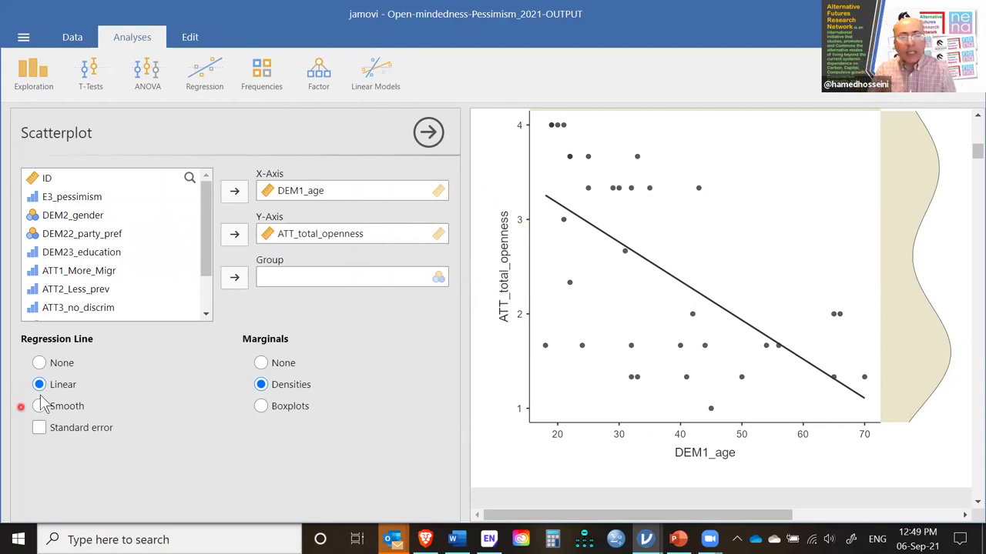
{"action": "left_click", "coordinate": [435, 135]}
Step: Review the setup of the Pearson correlation matrix for ATT_total_openness and DEM1_age and where that analysis is found, then close it
{"action": "scroll", "coordinate": [598, 300], "scroll_direction": "down", "scroll_amount": 6}
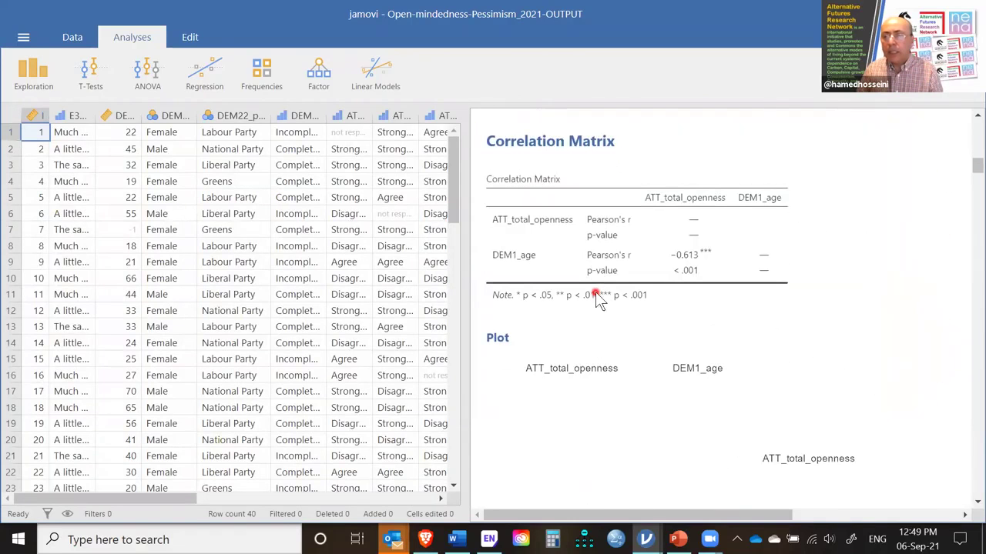
{"action": "left_click", "coordinate": [630, 252]}
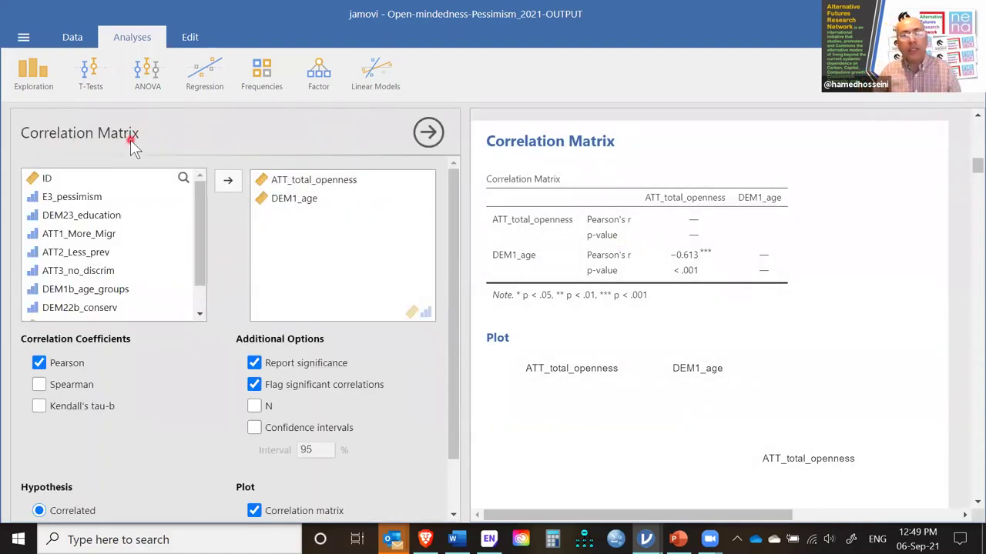
{"action": "left_click", "coordinate": [208, 88]}
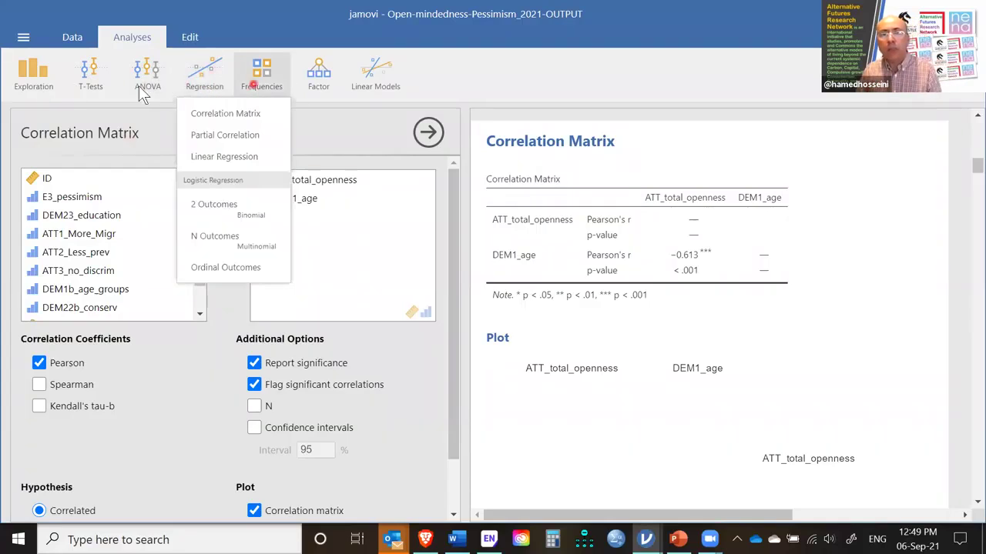
{"action": "left_click", "coordinate": [222, 113]}
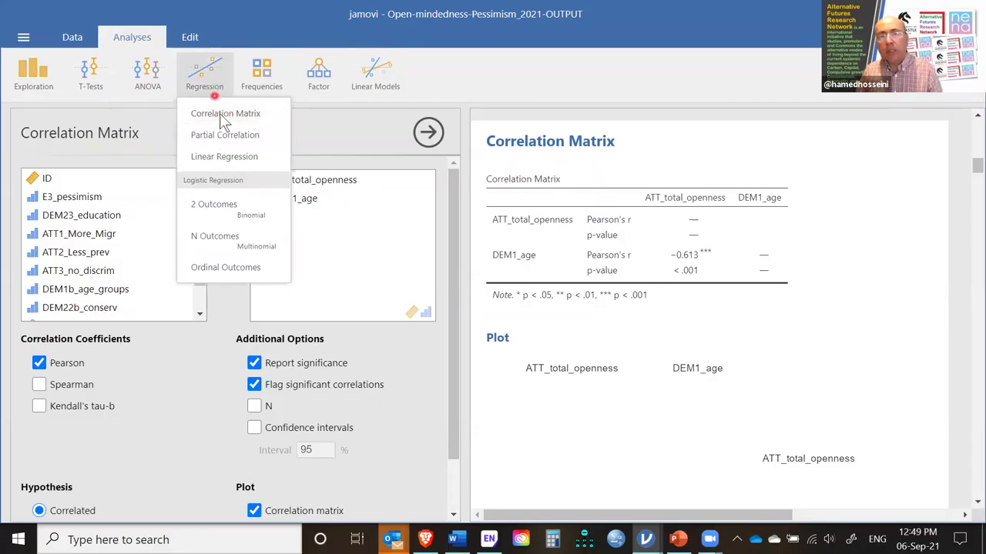
{"action": "left_click", "coordinate": [308, 151]}
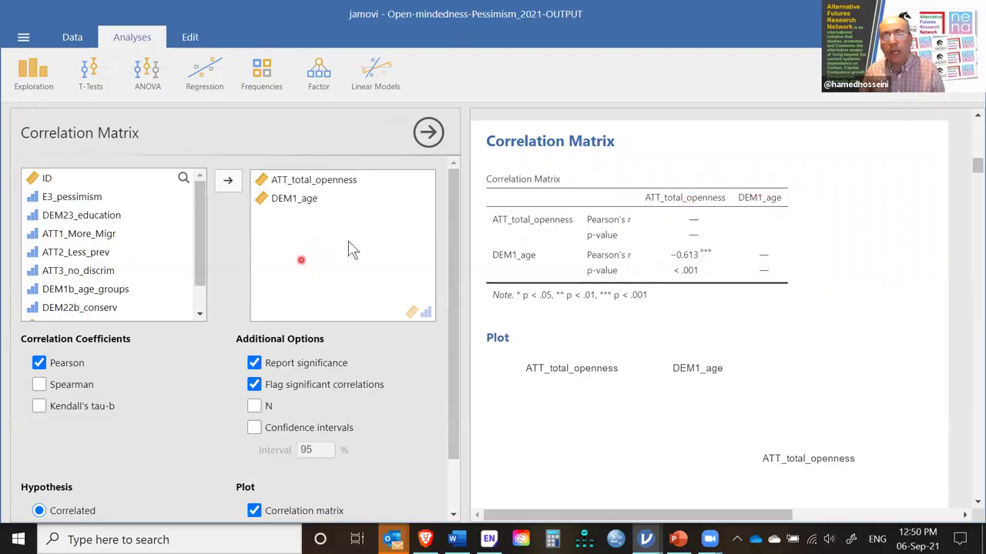
{"action": "left_click", "coordinate": [429, 135]}
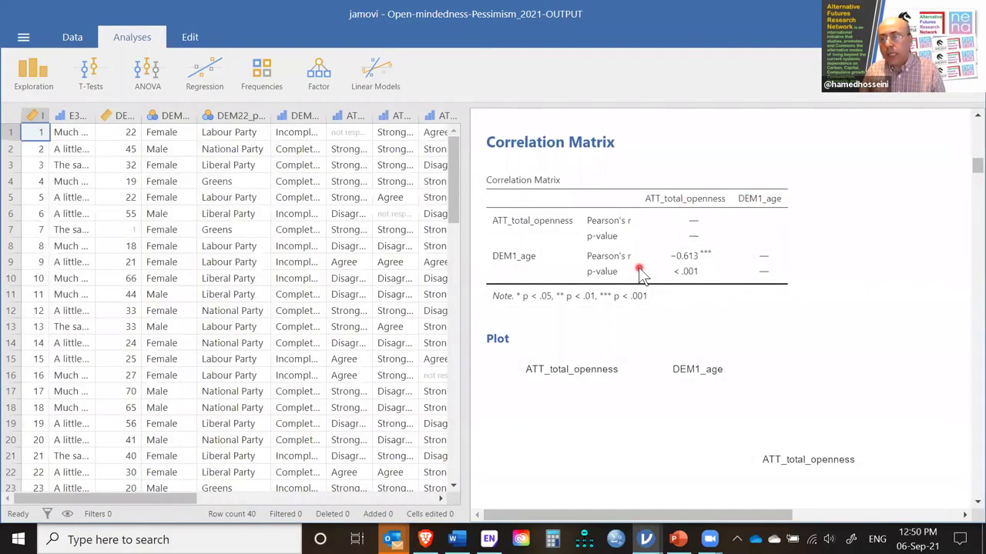
Step: Review the setup of the Spearman correlation matrix for ATT_total_openness and DEM1b_age_groups, then close it
{"action": "scroll", "coordinate": [643, 275], "scroll_direction": "down", "scroll_amount": 5}
{"action": "scroll", "coordinate": [643, 275], "scroll_direction": "down", "scroll_amount": 4}
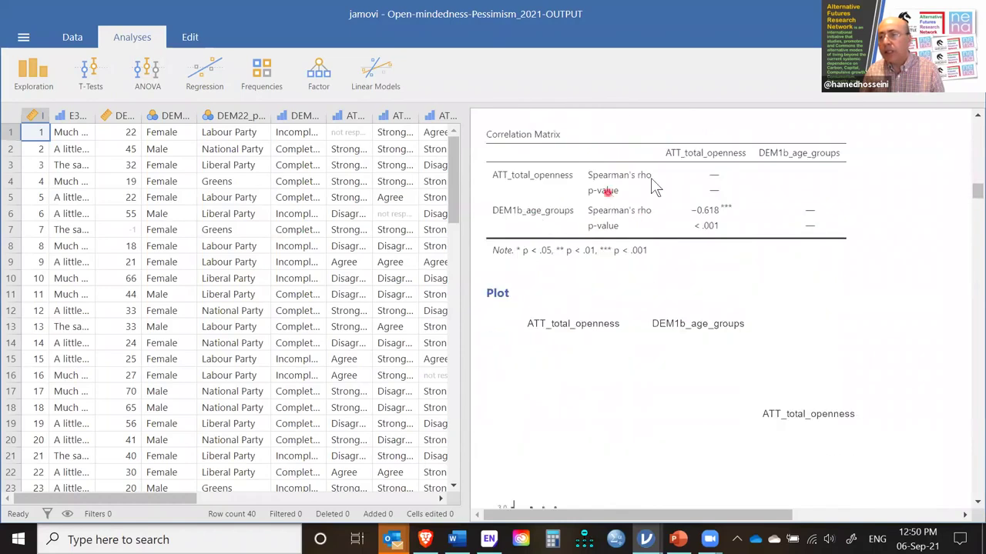
{"action": "left_click", "coordinate": [603, 233]}
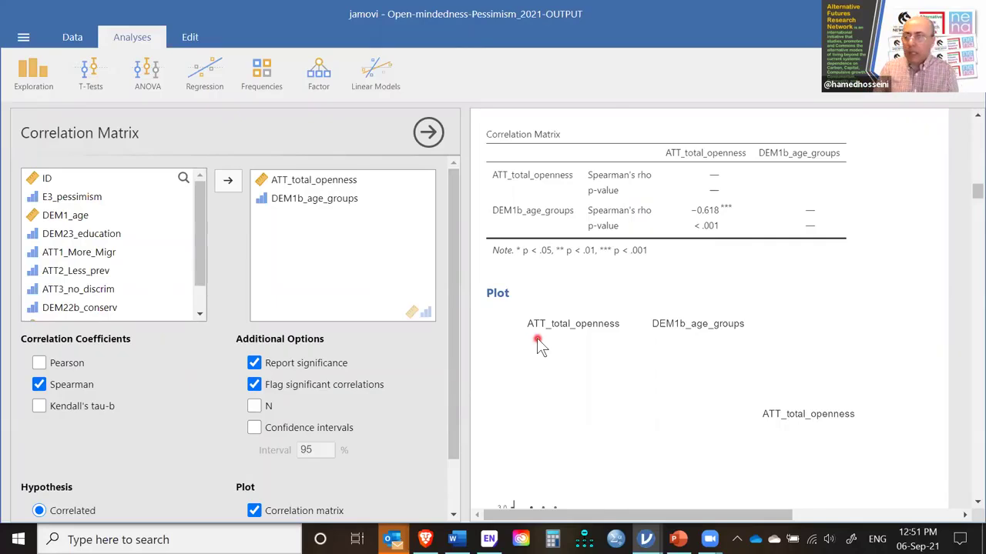
{"action": "left_click", "coordinate": [428, 133]}
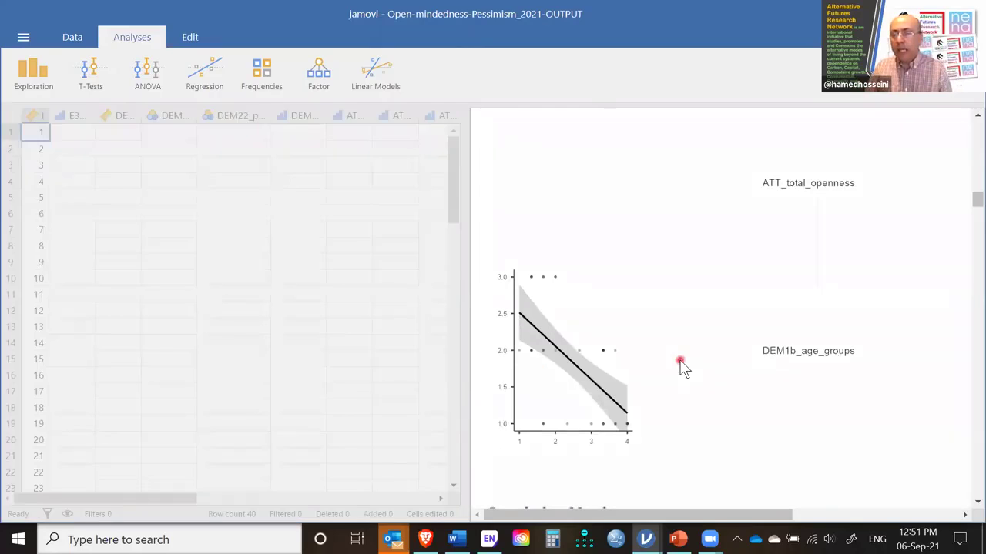
Step: Show the analysis setup of the Pearson correlation matrix for E3_pessimism and DEM1b_age_groups
{"action": "scroll", "coordinate": [680, 366], "scroll_direction": "down", "scroll_amount": 3}
{"action": "scroll", "coordinate": [681, 366], "scroll_direction": "down", "scroll_amount": 3}
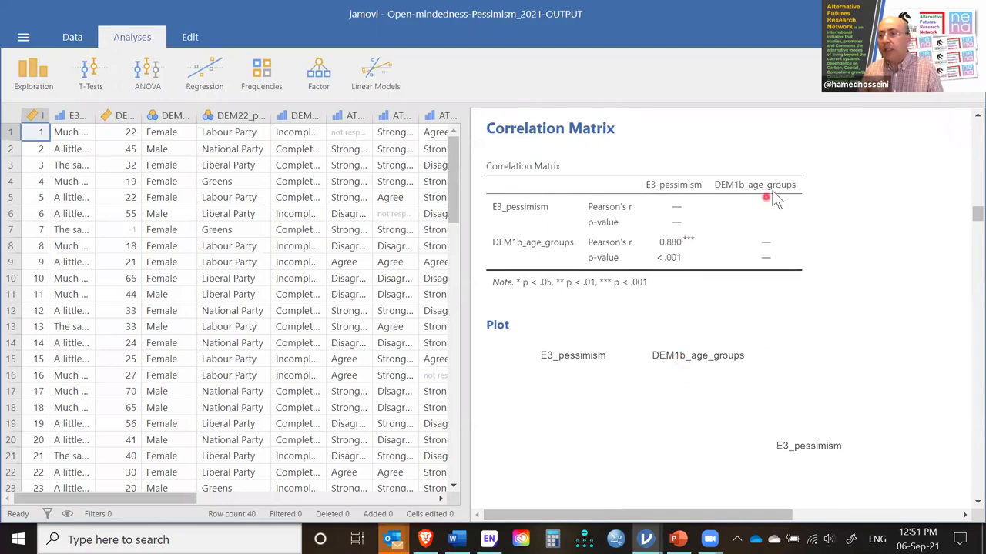
{"action": "left_click", "coordinate": [649, 258]}
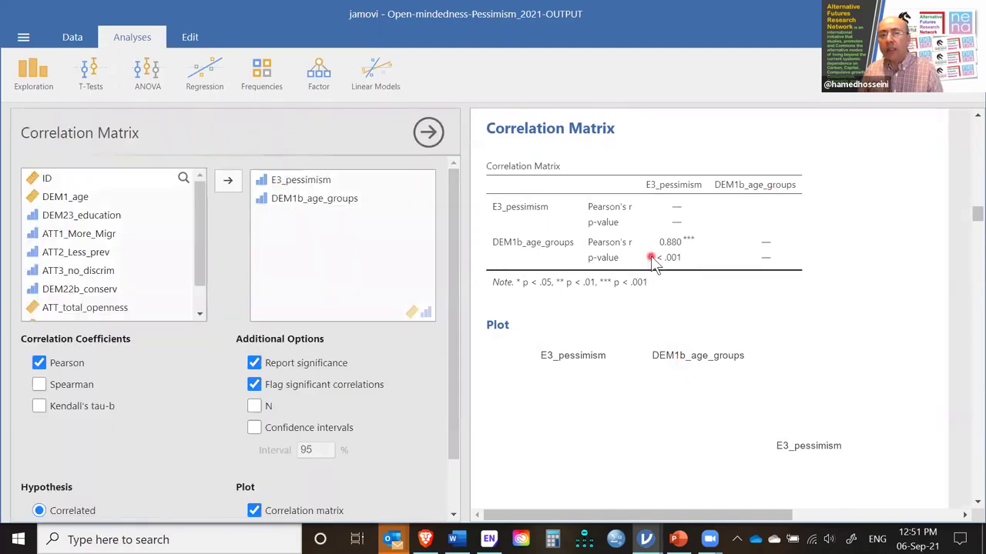
Step: Show the setup of the survey plot of DEM22b_conserv grouped by DEM2_gender and check which exploration analysis produces it
{"action": "scroll", "coordinate": [594, 308], "scroll_direction": "down", "scroll_amount": 7}
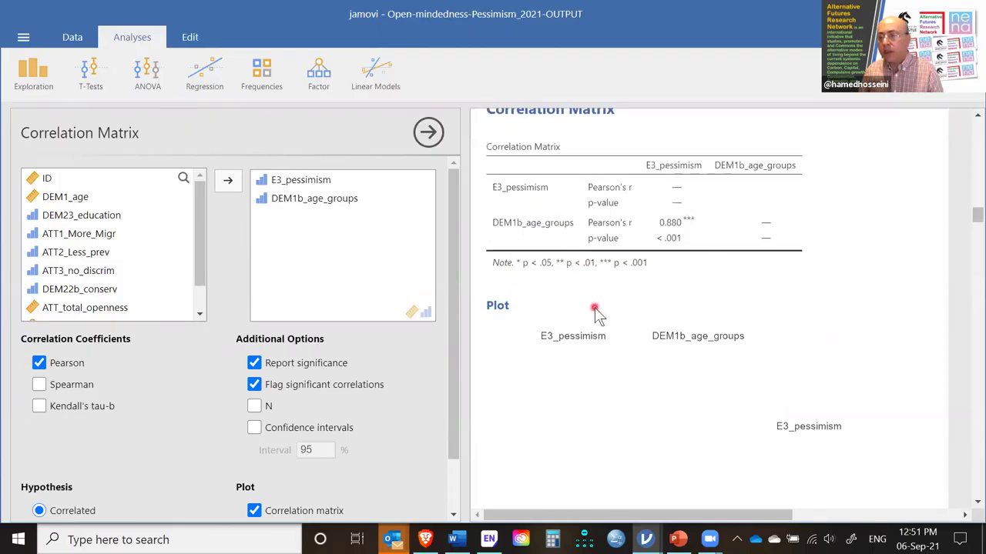
{"action": "scroll", "coordinate": [596, 312], "scroll_direction": "down", "scroll_amount": 8}
{"action": "left_click", "coordinate": [588, 301]}
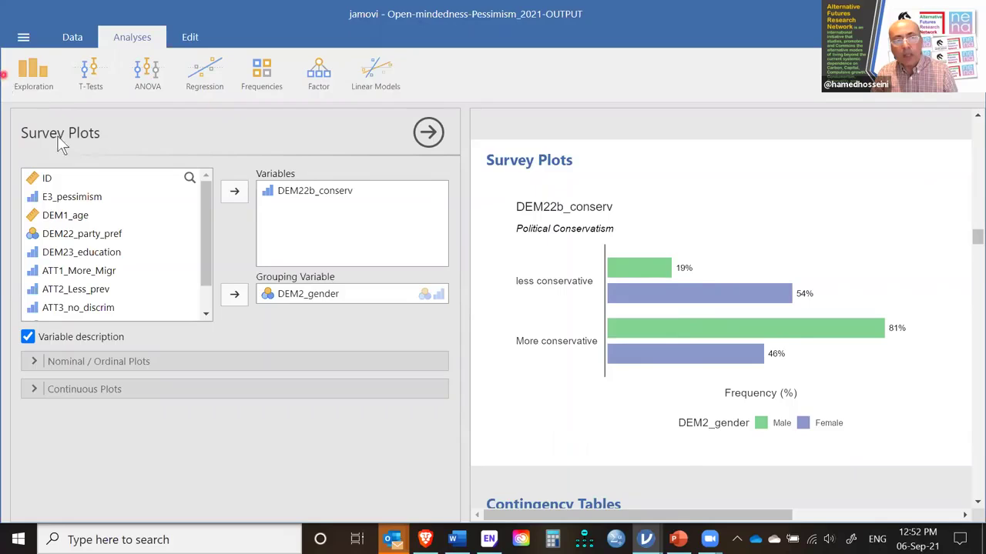
{"action": "left_click", "coordinate": [30, 80]}
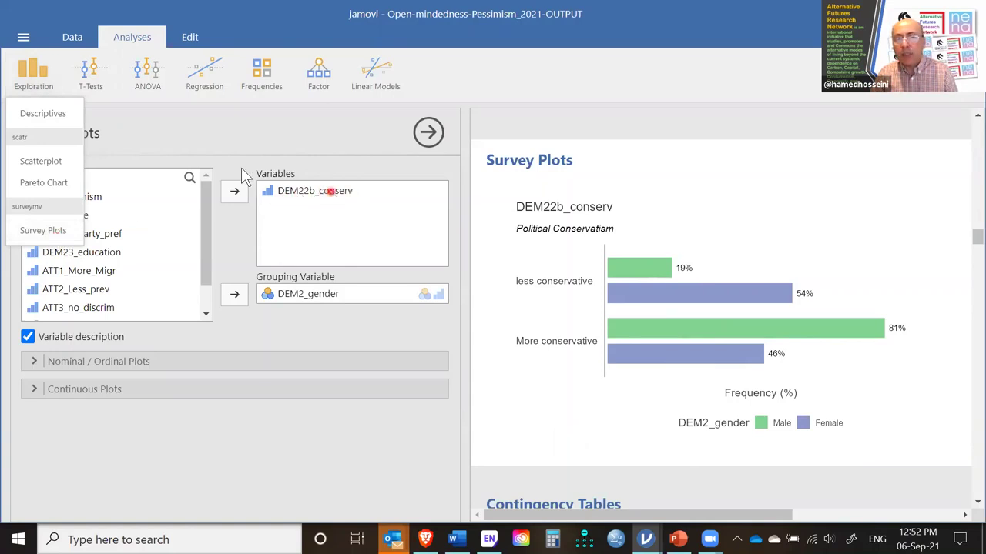
{"action": "left_click", "coordinate": [324, 297]}
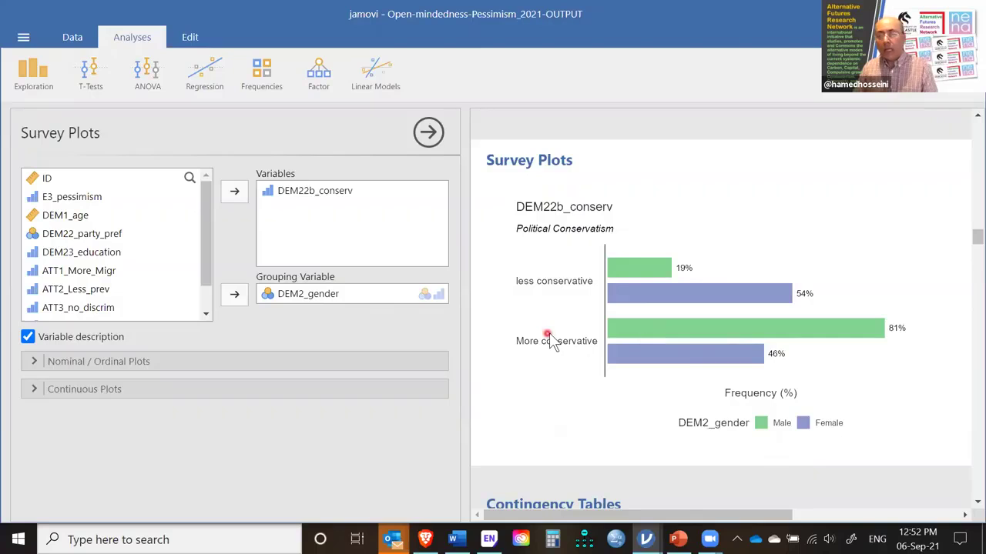
Step: Examine the contingency table of DEM22b_conserv by DEM2_gender, its chi-square and nominal results, its setup and the available frequency analyses
{"action": "scroll", "coordinate": [551, 334], "scroll_direction": "down", "scroll_amount": 2}
{"action": "scroll", "coordinate": [552, 333], "scroll_direction": "down", "scroll_amount": 1}
{"action": "scroll", "coordinate": [552, 333], "scroll_direction": "up", "scroll_amount": 1}
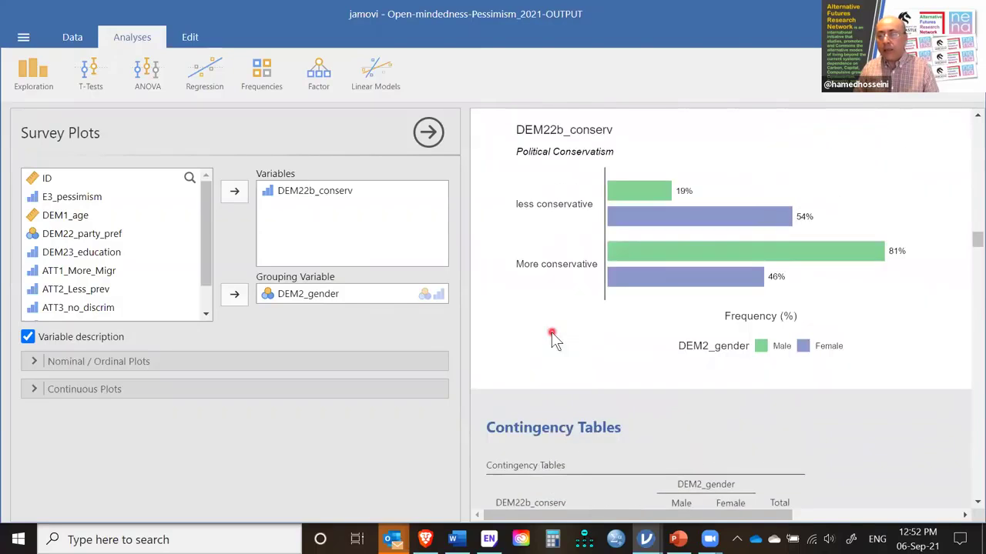
{"action": "scroll", "coordinate": [551, 333], "scroll_direction": "down", "scroll_amount": 3}
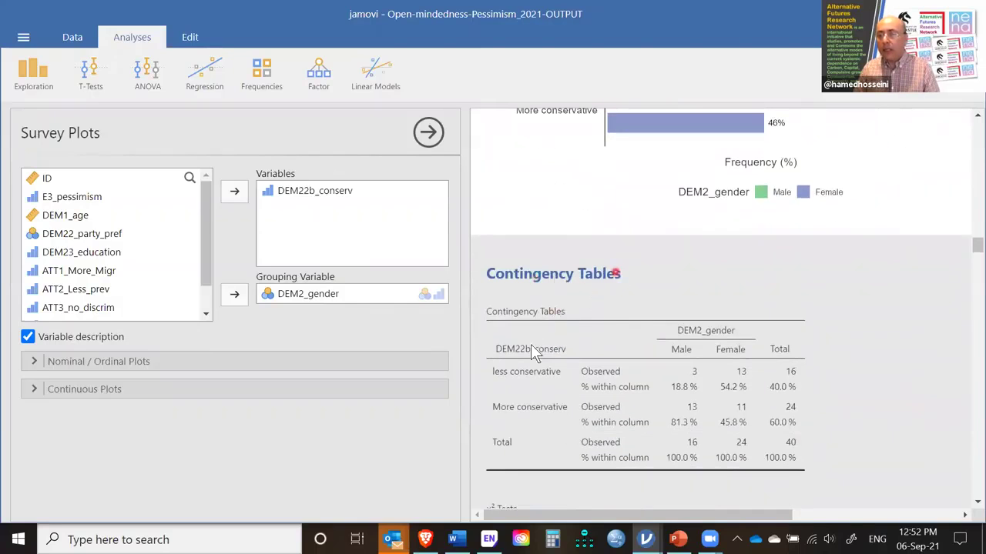
{"action": "scroll", "coordinate": [582, 400], "scroll_direction": "down", "scroll_amount": 3}
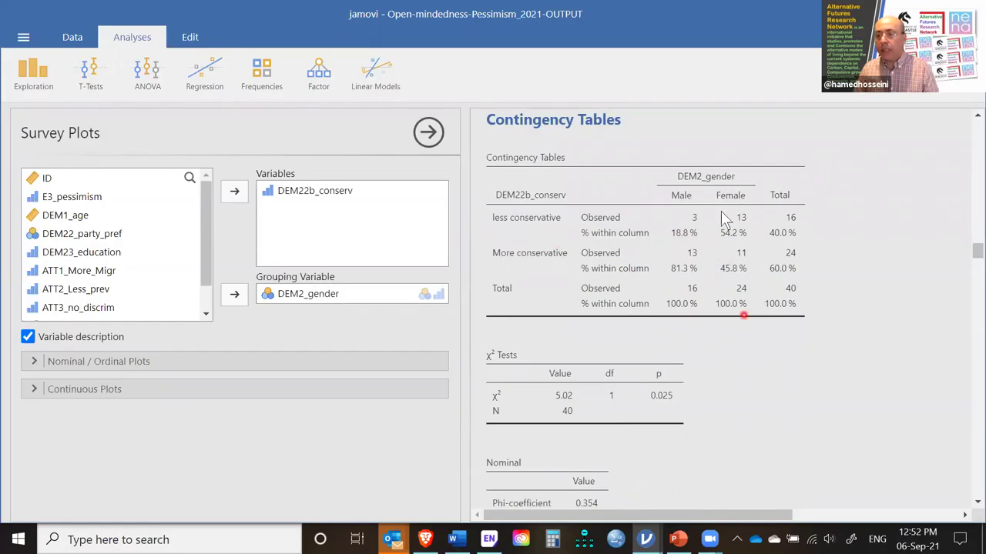
{"action": "left_click", "coordinate": [599, 316]}
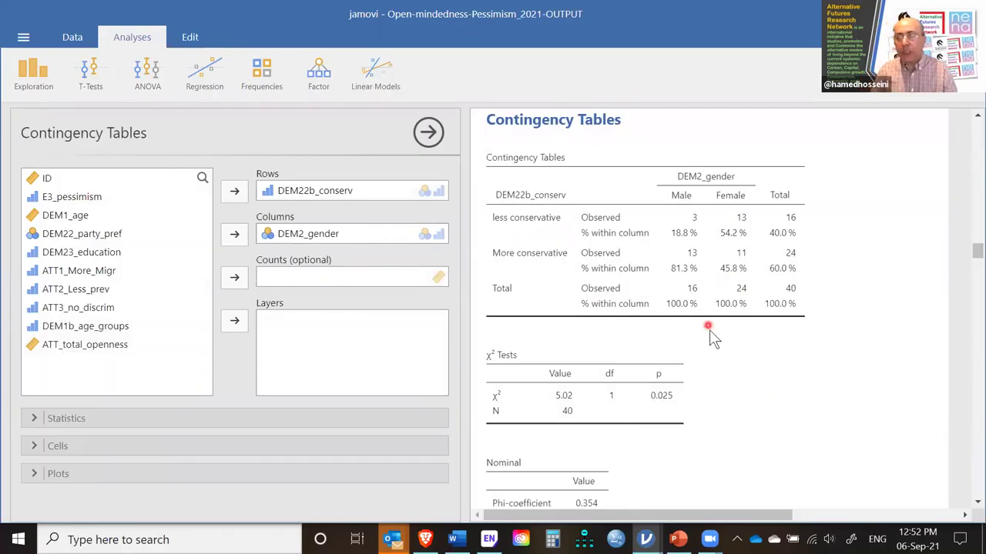
{"action": "scroll", "coordinate": [716, 343], "scroll_direction": "down", "scroll_amount": 2}
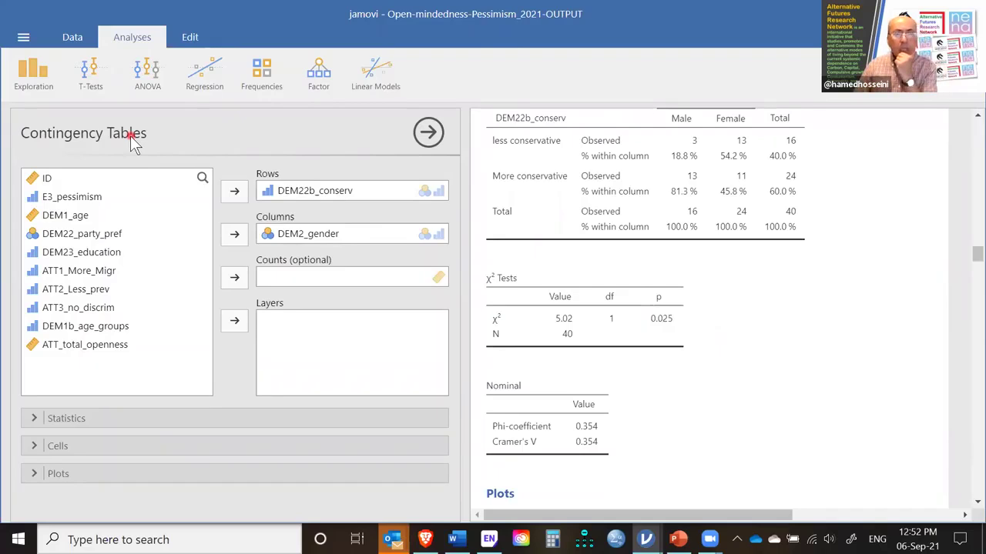
{"action": "left_click", "coordinate": [262, 75]}
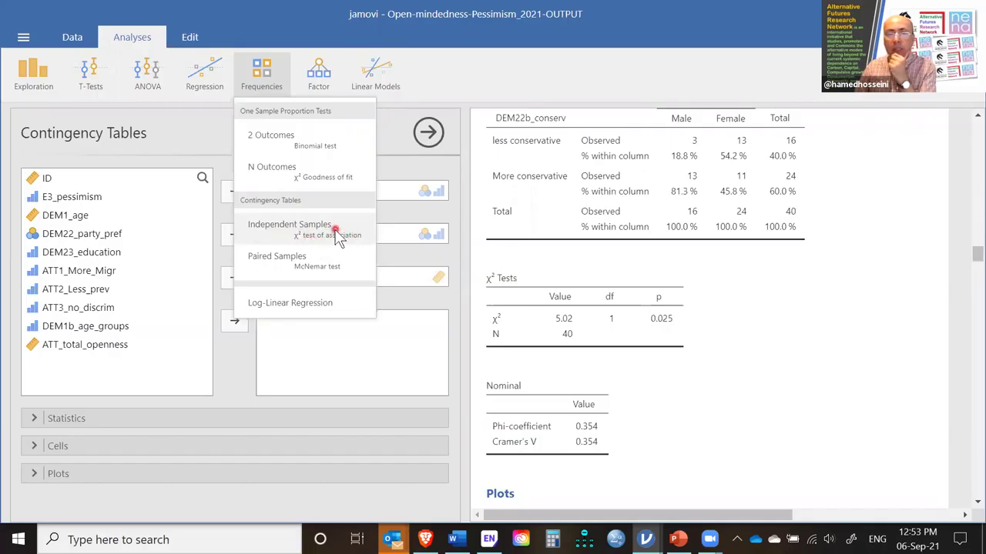
{"action": "left_click", "coordinate": [145, 137]}
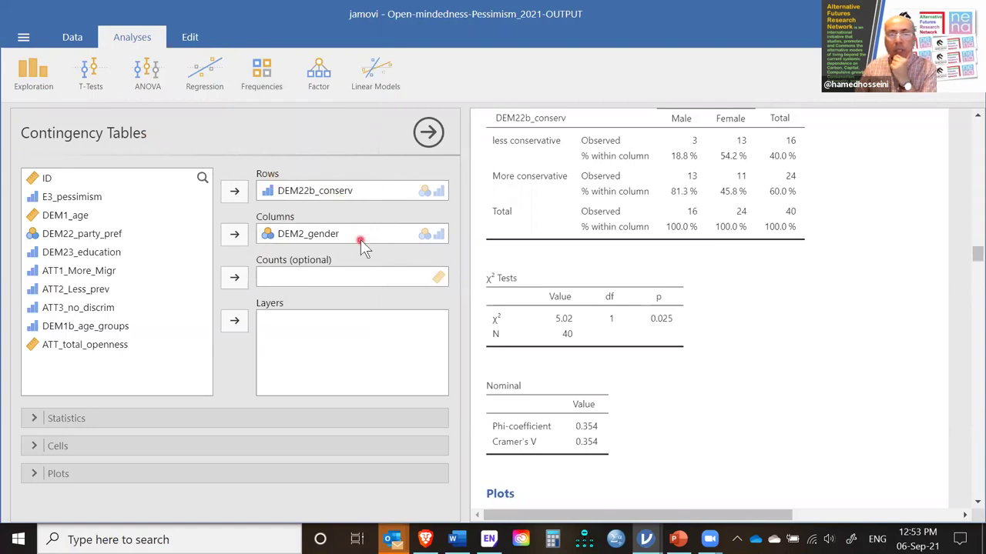
Step: Show the statistics options of the DEM22b_conserv by DEM2_gender contingency table and compare them with its chi-square and nominal results
{"action": "left_click", "coordinate": [37, 419]}
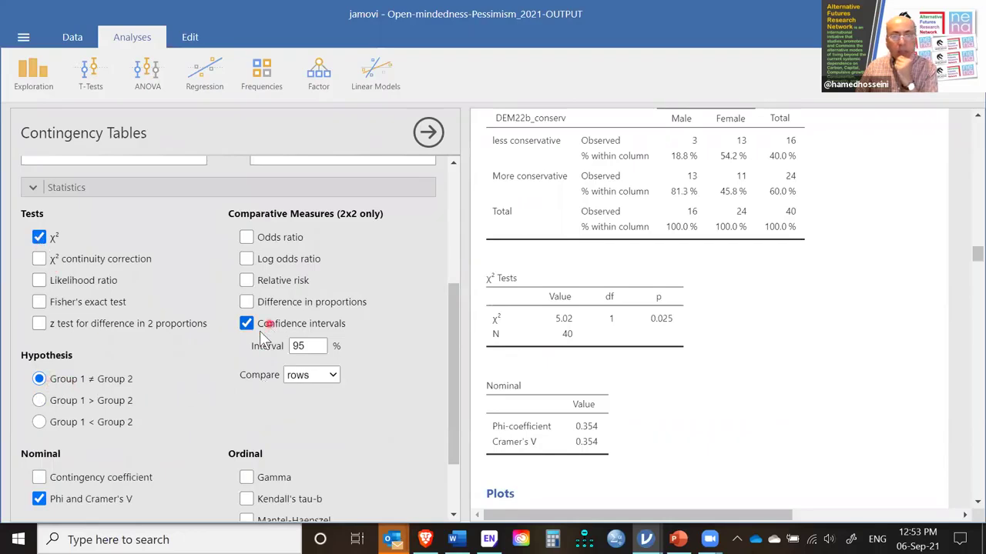
{"action": "scroll", "coordinate": [194, 397], "scroll_direction": "down", "scroll_amount": 2}
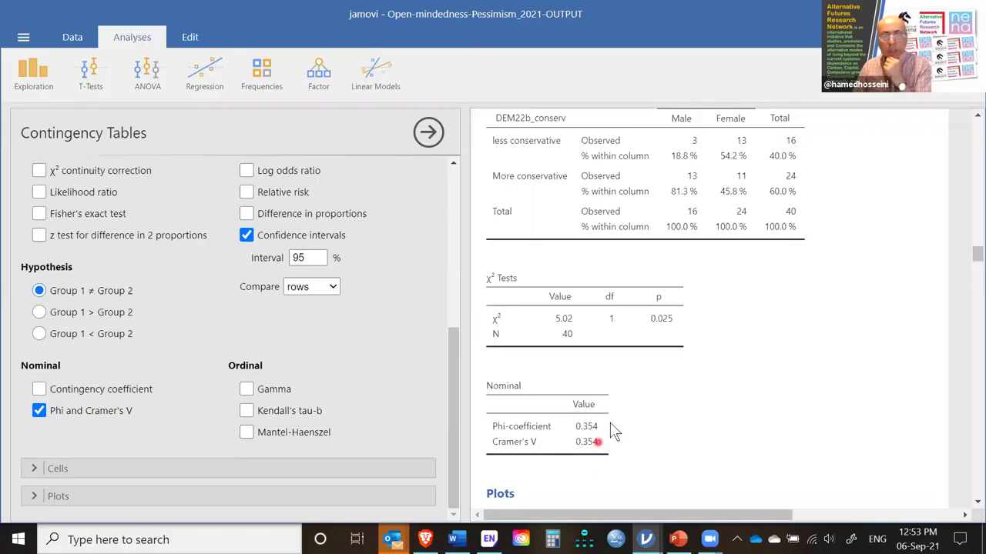
{"action": "scroll", "coordinate": [633, 370], "scroll_direction": "up", "scroll_amount": 4}
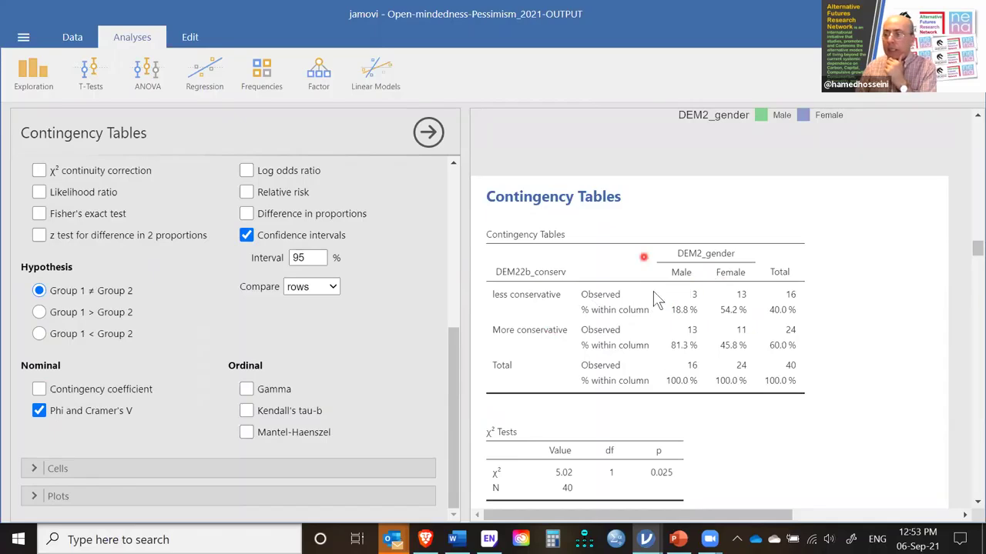
{"action": "scroll", "coordinate": [698, 354], "scroll_direction": "down", "scroll_amount": 1}
{"action": "scroll", "coordinate": [697, 352], "scroll_direction": "down", "scroll_amount": 3}
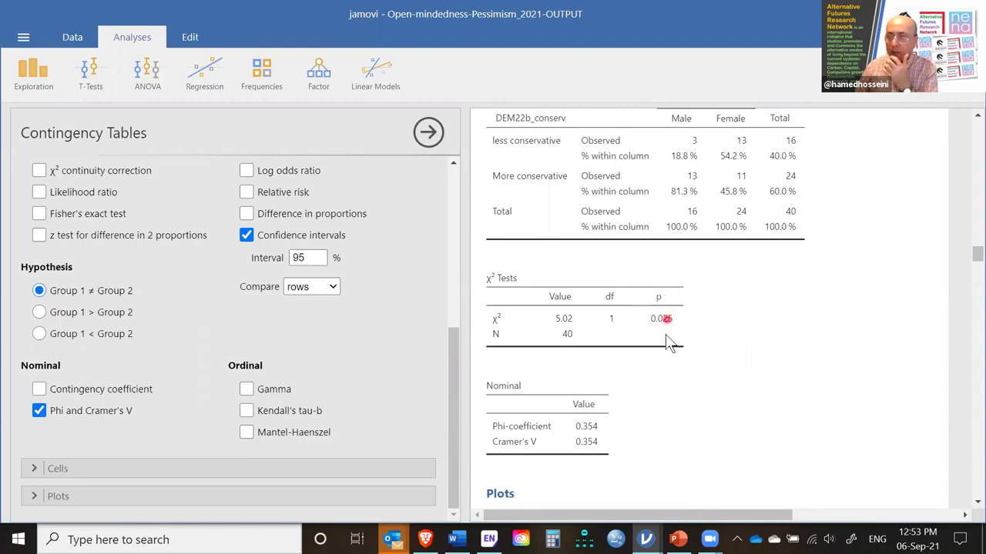
{"action": "scroll", "coordinate": [667, 339], "scroll_direction": "down", "scroll_amount": 2}
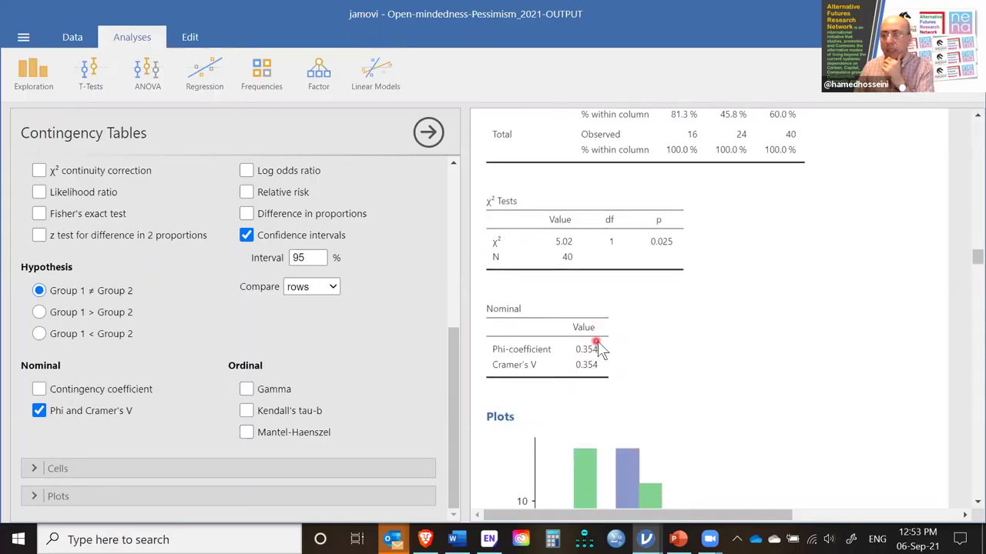
Step: Show the plot options of the DEM22b_conserv by DEM2_gender contingency table and examine its bar plot
{"action": "scroll", "coordinate": [597, 341], "scroll_direction": "down", "scroll_amount": 2}
{"action": "left_click", "coordinate": [31, 499]}
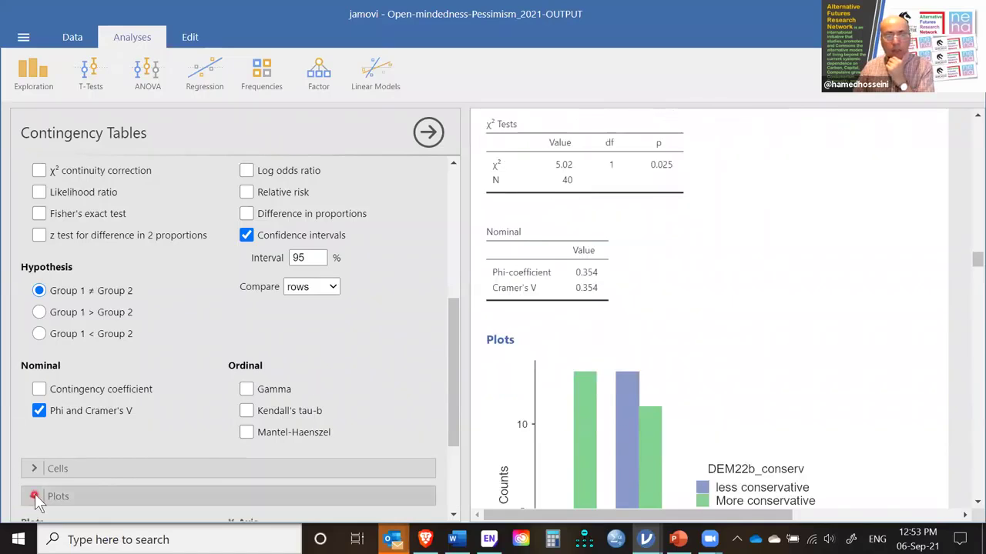
{"action": "scroll", "coordinate": [603, 375], "scroll_direction": "down", "scroll_amount": 4}
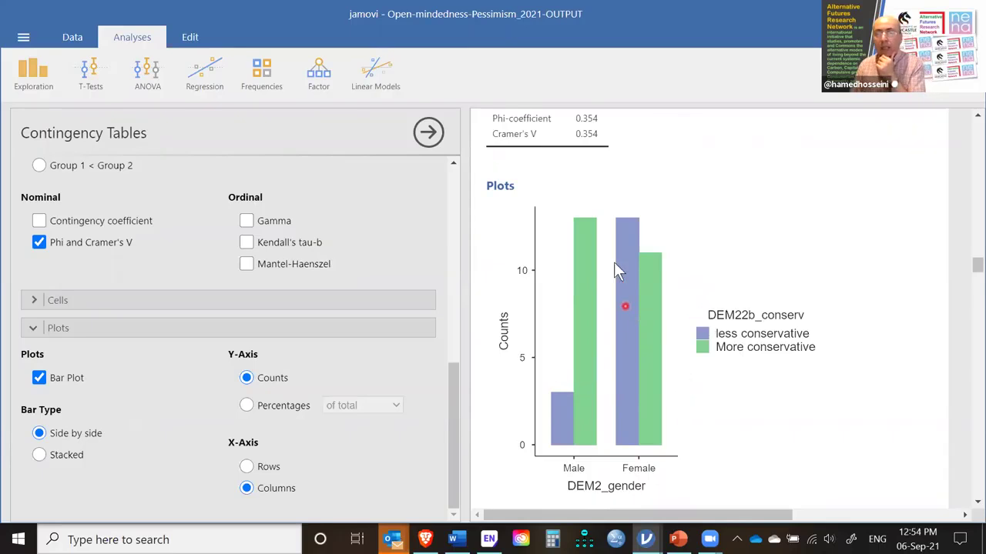
Step: Review the contingency table of DEM22_party_pref by DEM2_gender, including its variable setup, statistics options, chi-square results and bar plot
{"action": "scroll", "coordinate": [624, 338], "scroll_direction": "down", "scroll_amount": 4}
{"action": "key", "text": "Up"}
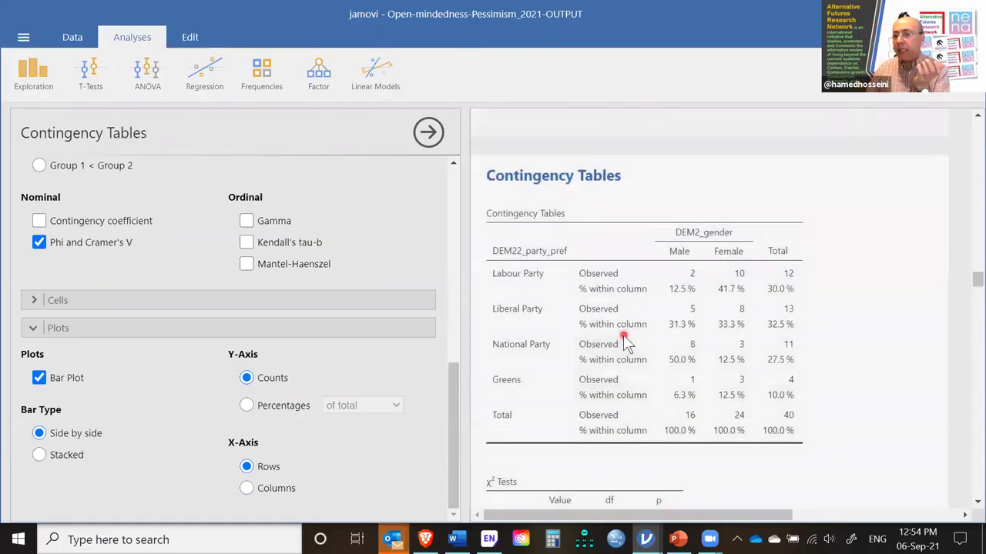
{"action": "scroll", "coordinate": [620, 315], "scroll_direction": "down", "scroll_amount": 3}
{"action": "scroll", "coordinate": [207, 304], "scroll_direction": "up", "scroll_amount": 10}
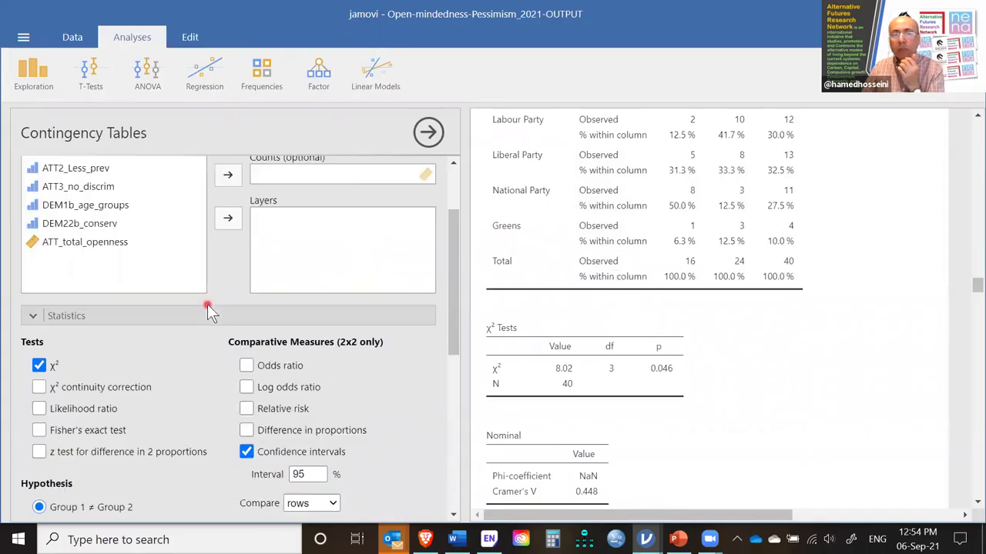
{"action": "scroll", "coordinate": [633, 274], "scroll_direction": "up", "scroll_amount": 1}
{"action": "scroll", "coordinate": [632, 269], "scroll_direction": "up", "scroll_amount": 2}
{"action": "scroll", "coordinate": [632, 269], "scroll_direction": "down", "scroll_amount": 10}
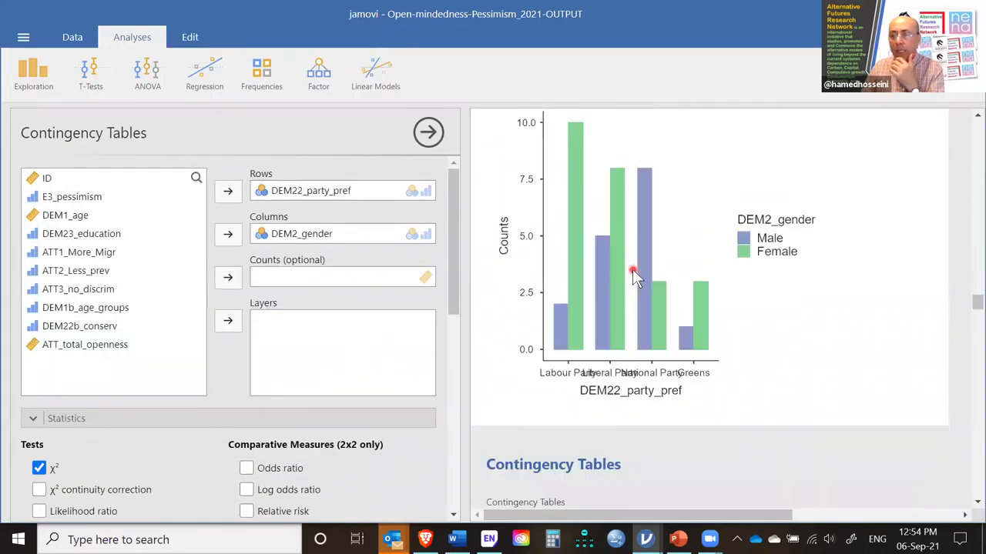
Step: Examine the chi-square and nominal results and bar plot of E3_pessimism by DEM2_gender, and close the contingency table setup
{"action": "scroll", "coordinate": [632, 273], "scroll_direction": "down", "scroll_amount": 5}
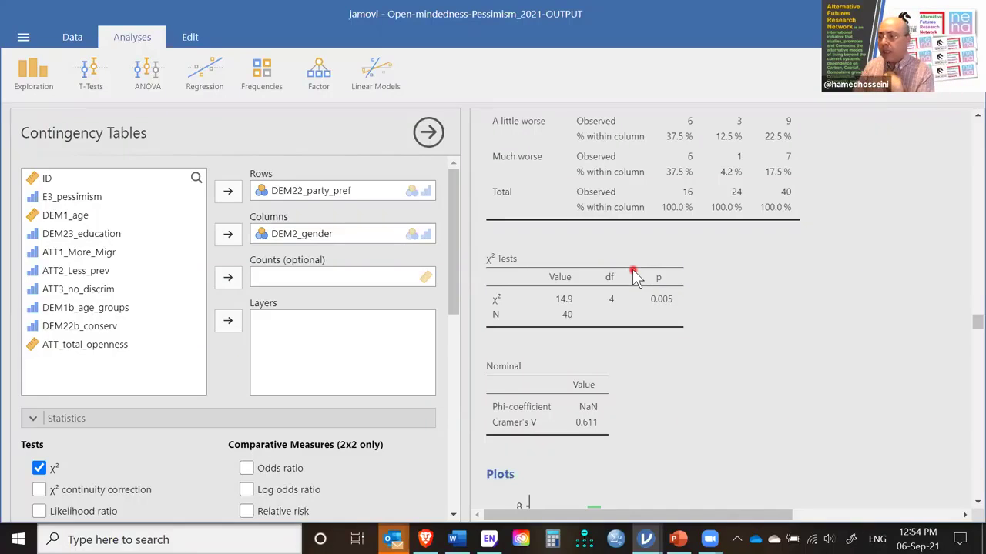
{"action": "scroll", "coordinate": [632, 275], "scroll_direction": "down", "scroll_amount": 2}
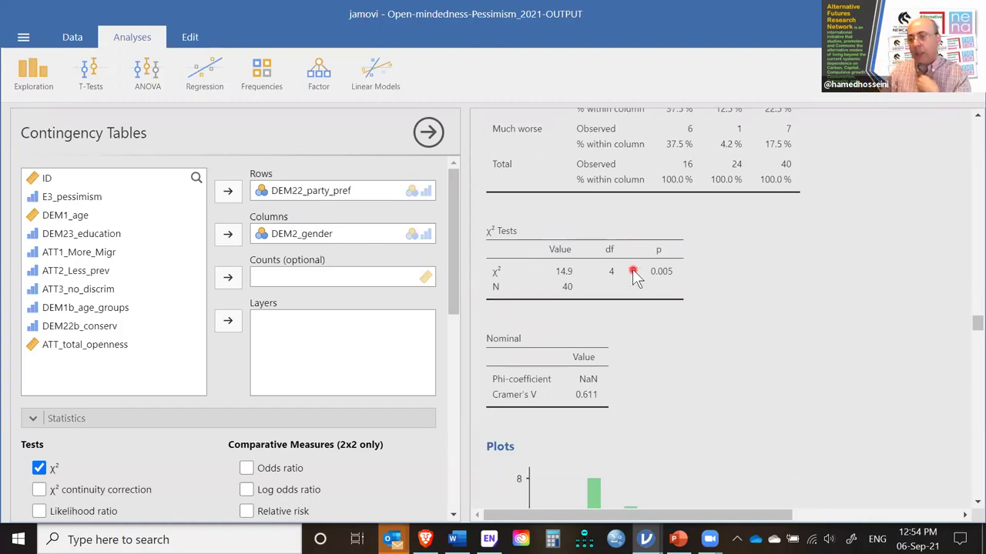
{"action": "scroll", "coordinate": [625, 331], "scroll_direction": "down", "scroll_amount": 8}
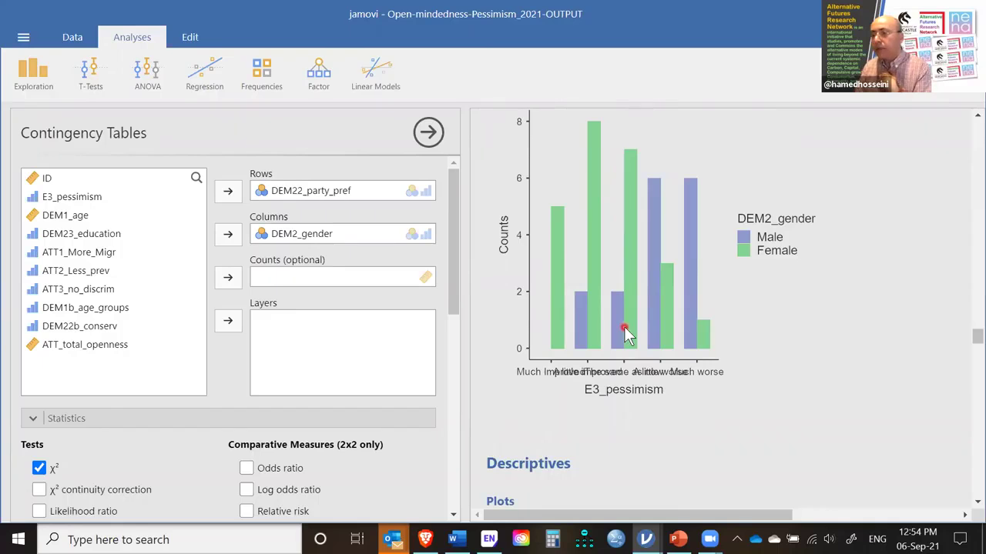
{"action": "left_click", "coordinate": [428, 132]}
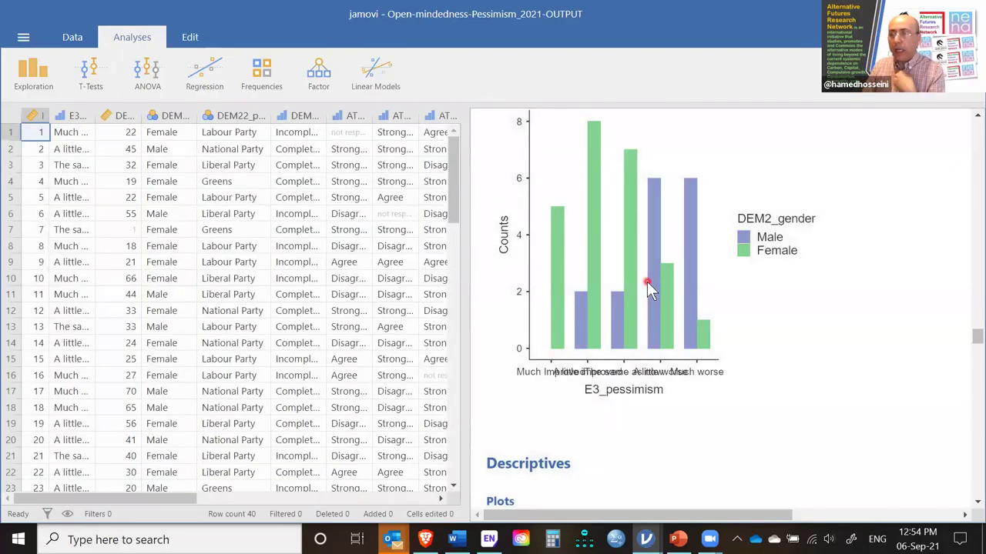